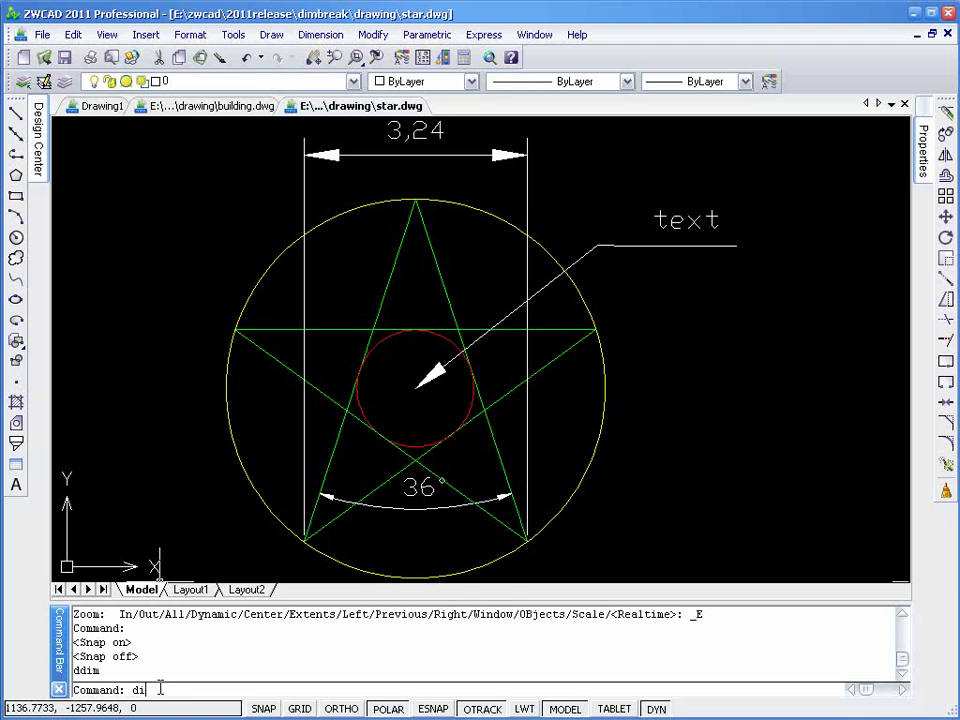
Apply an automatic DIMBREAK to the 3,24 linear dimension at its crossings.
{"action": "key", "text": "Return"}
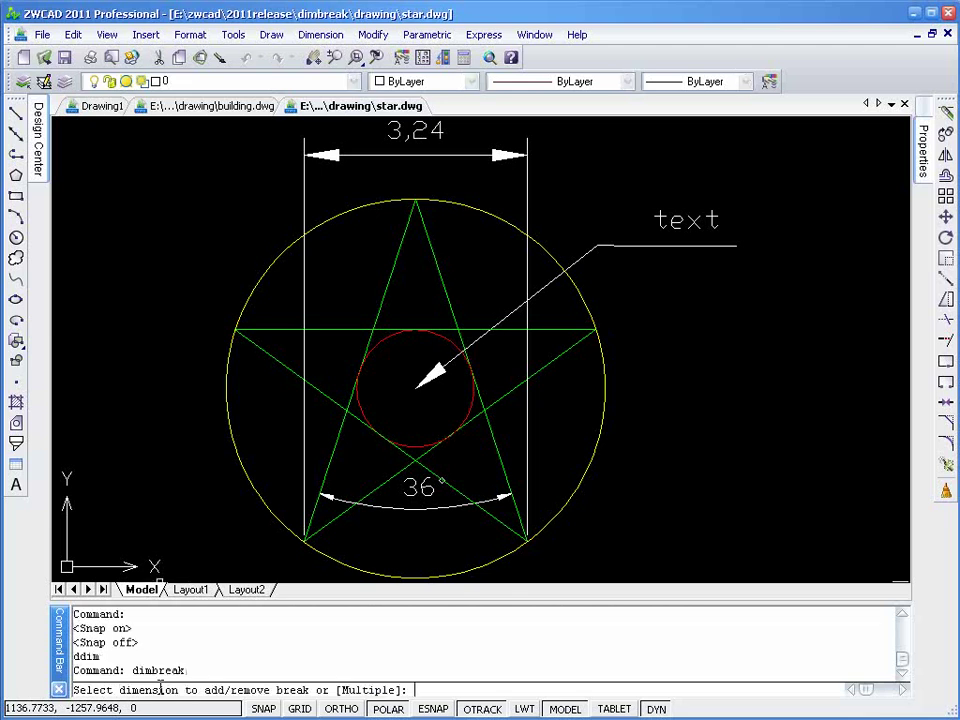
{"action": "left_click", "coordinate": [453, 155]}
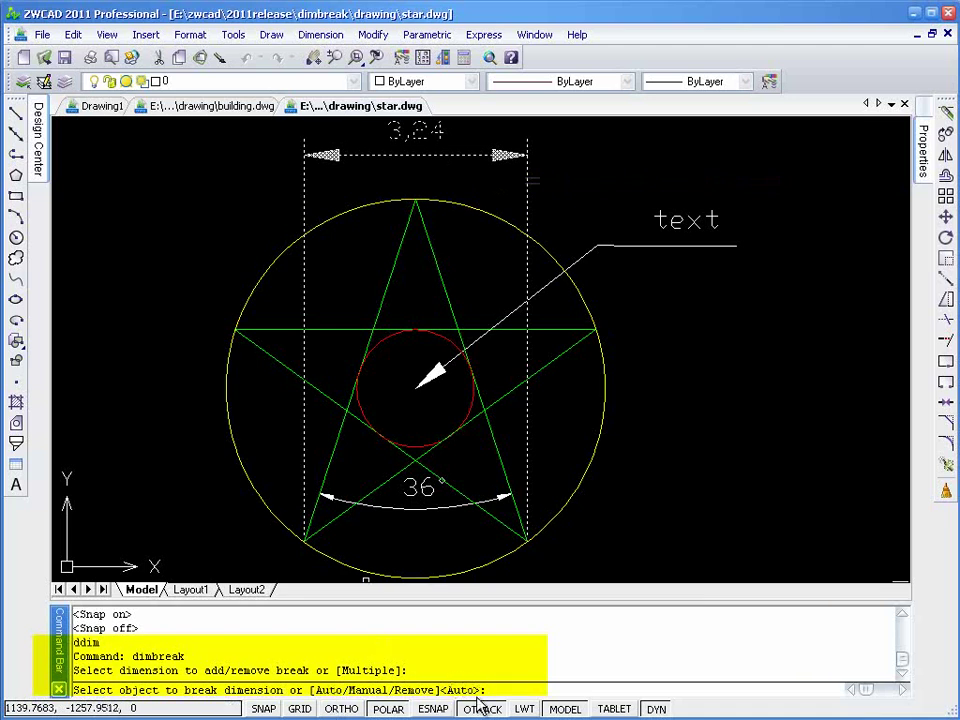
{"action": "key", "text": "Return"}
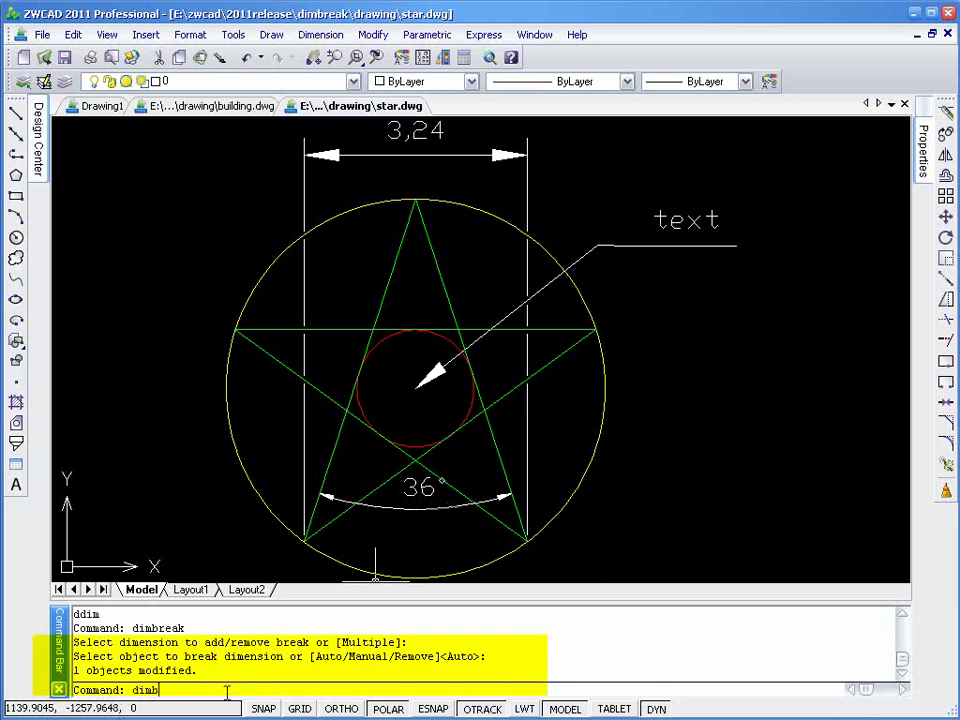
Apply an automatic DIMBREAK to the 36° angular dimension where it crosses the outer circle.
{"action": "type", "text": "k"}
{"action": "key", "text": "Return"}
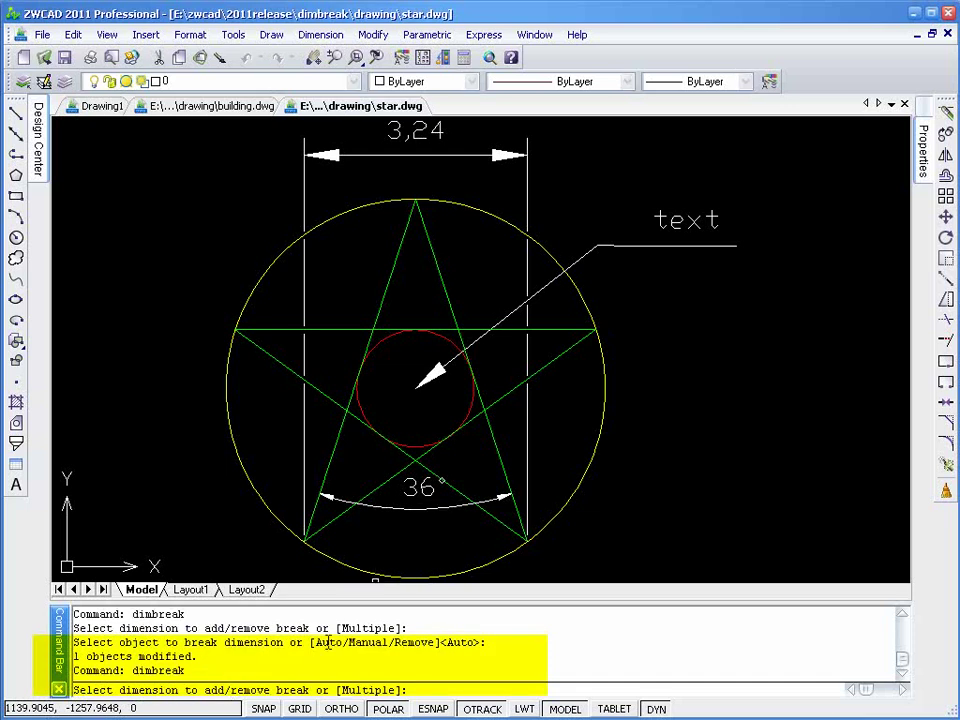
{"action": "left_click", "coordinate": [427, 509]}
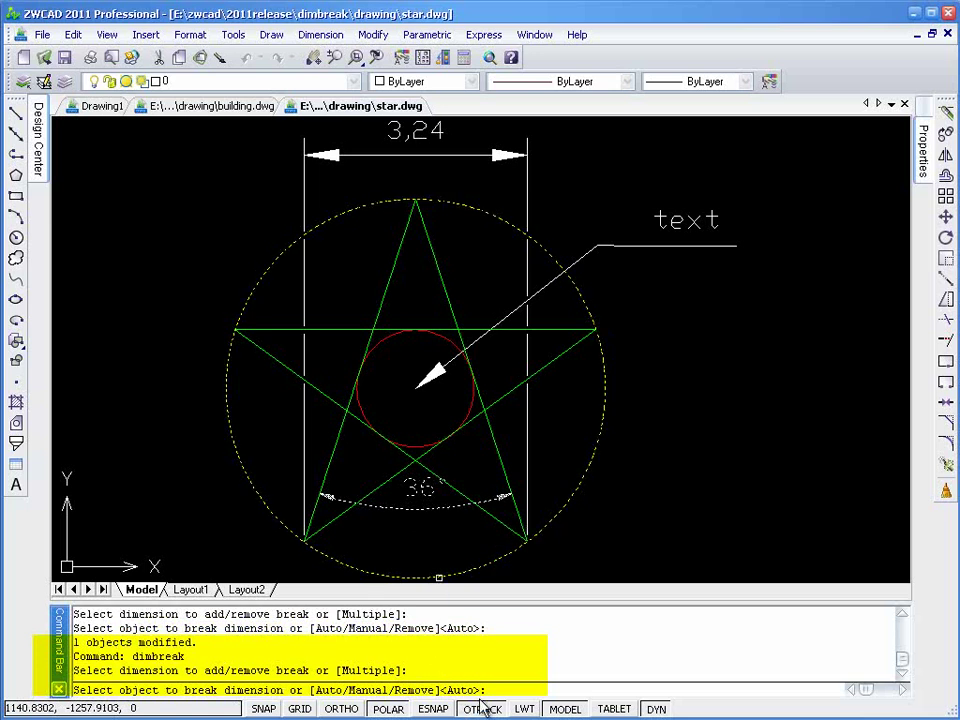
{"action": "key", "text": "Return"}
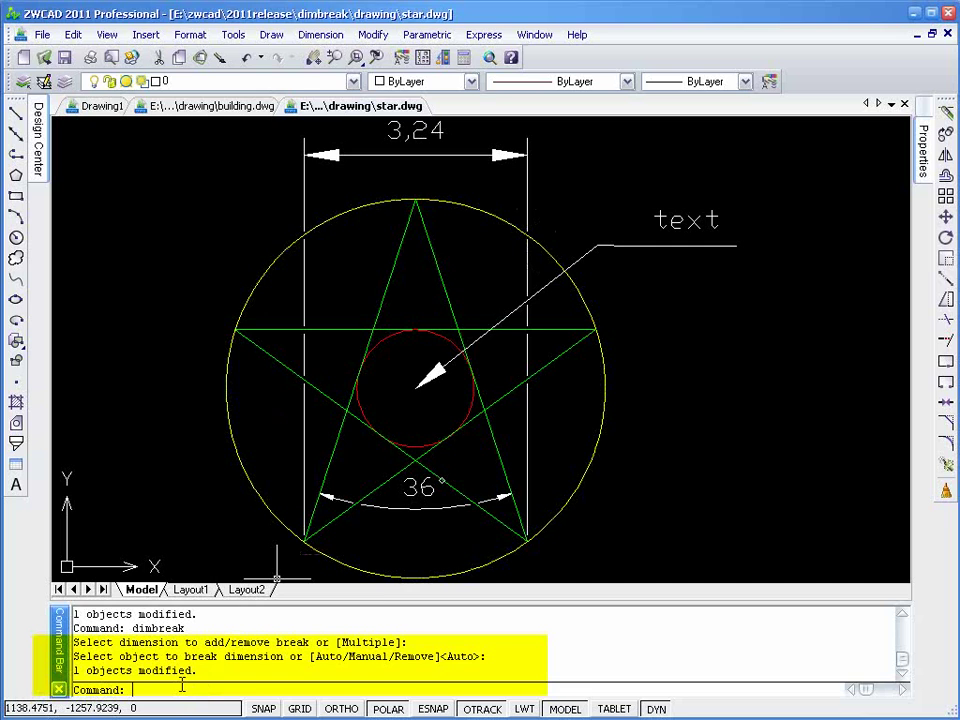
Change the ISO-25 dimension style's break size from 0.125 to 0.3.
{"action": "type", "text": "m"}
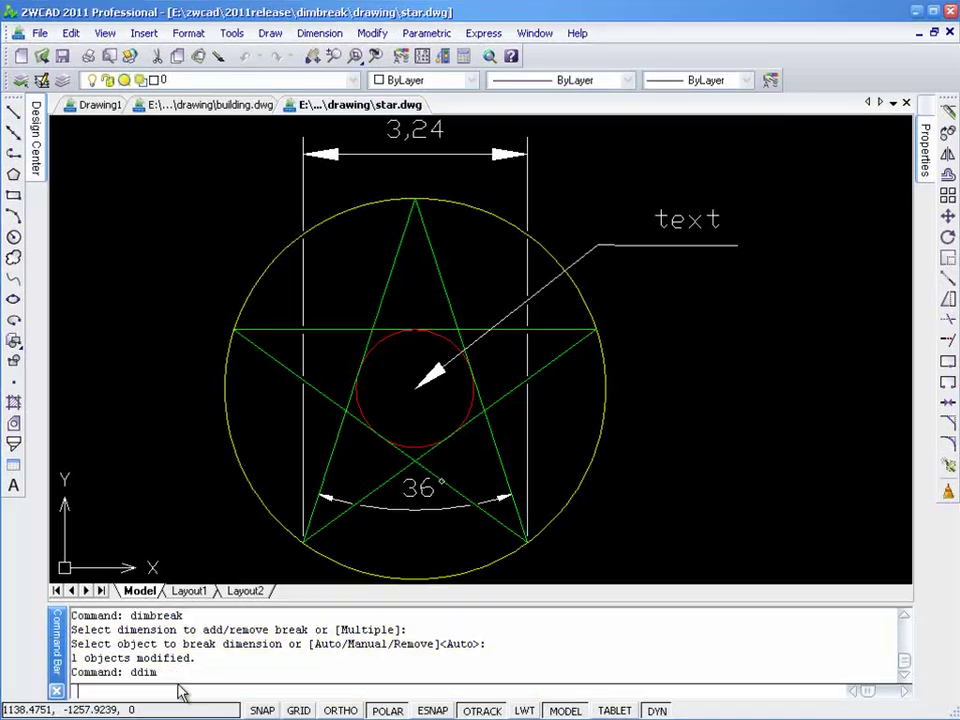
{"action": "key", "text": "Return"}
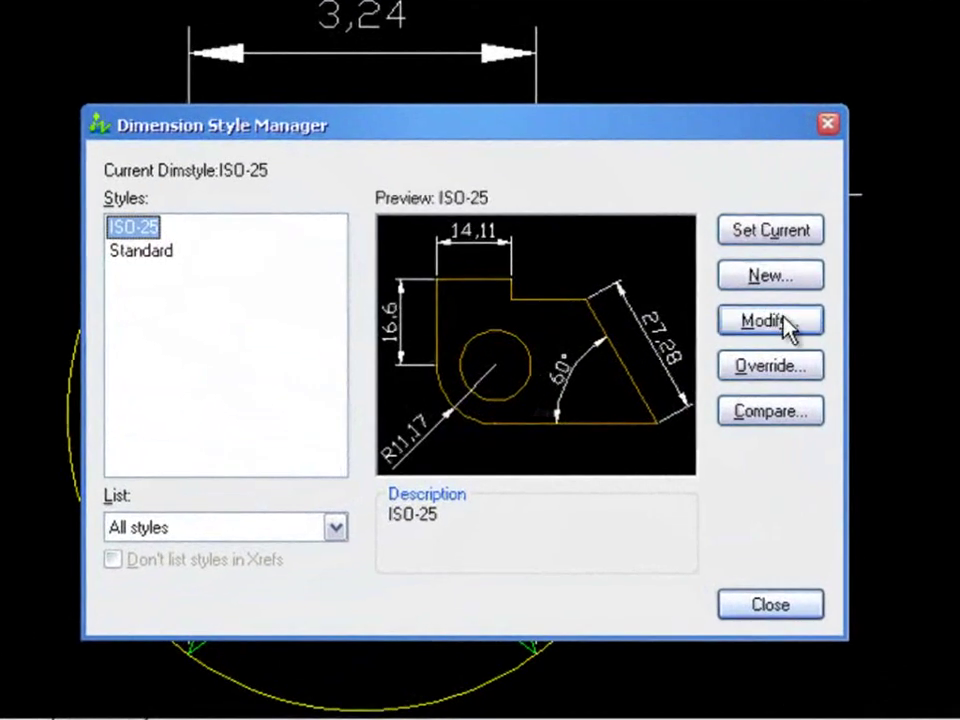
{"action": "left_click", "coordinate": [788, 322]}
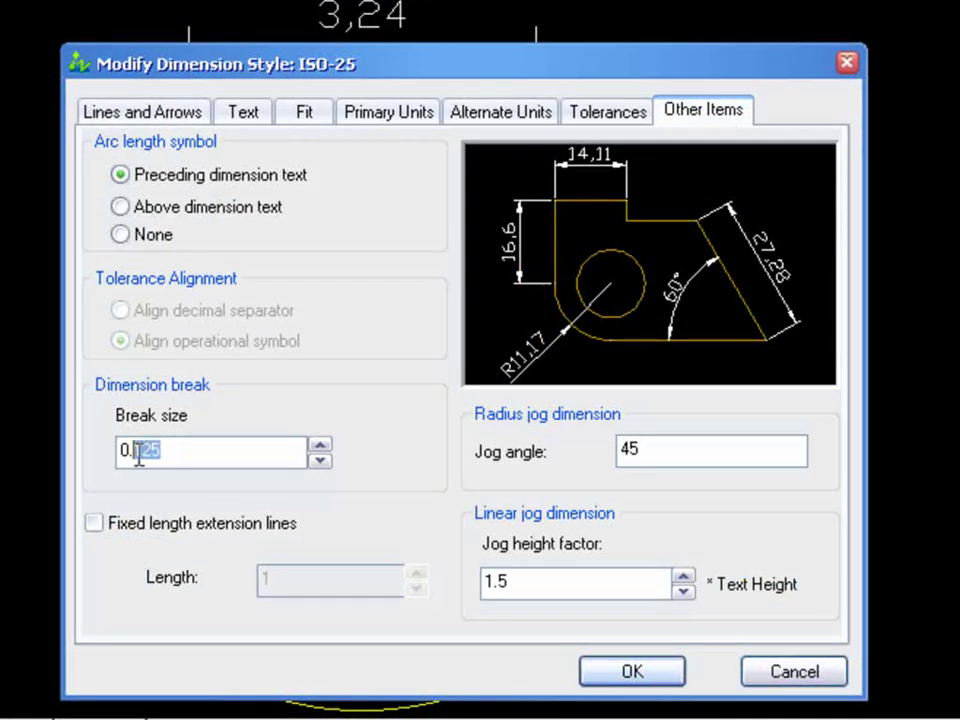
{"action": "left_click", "coordinate": [635, 671]}
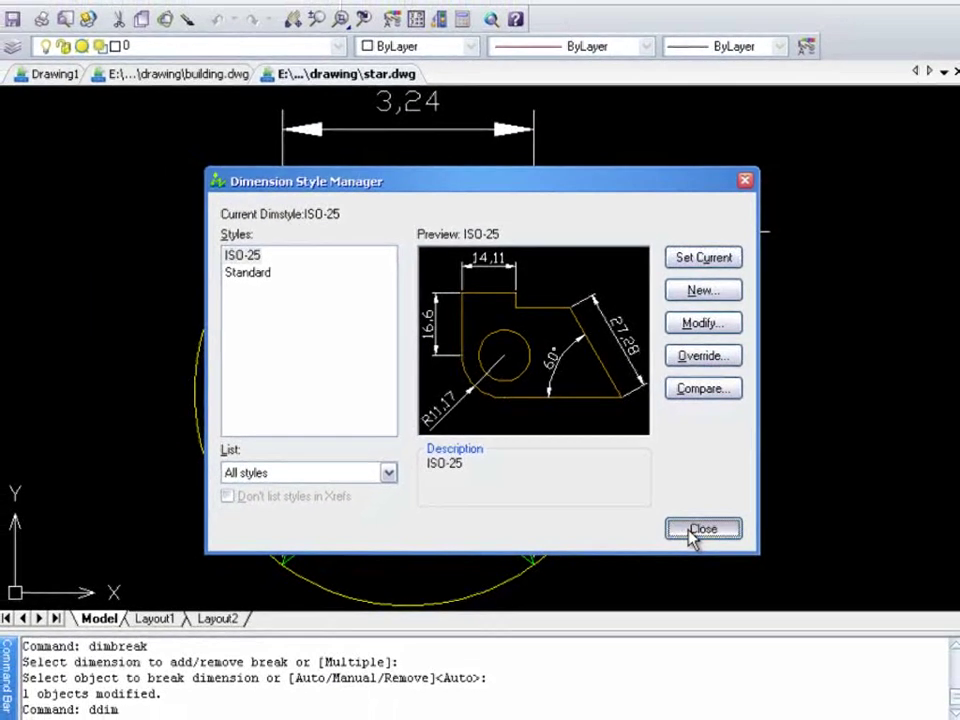
{"action": "left_click", "coordinate": [770, 604]}
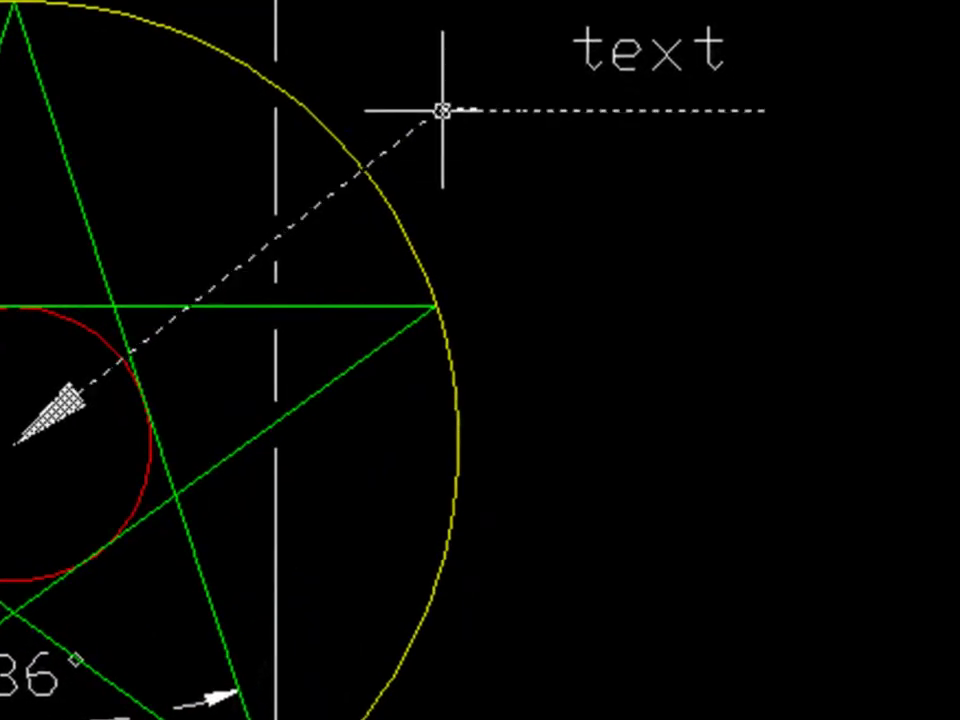
{"action": "left_click", "coordinate": [442, 110]}
{"action": "left_click", "coordinate": [440, 108]}
{"action": "left_click", "coordinate": [403, 45]}
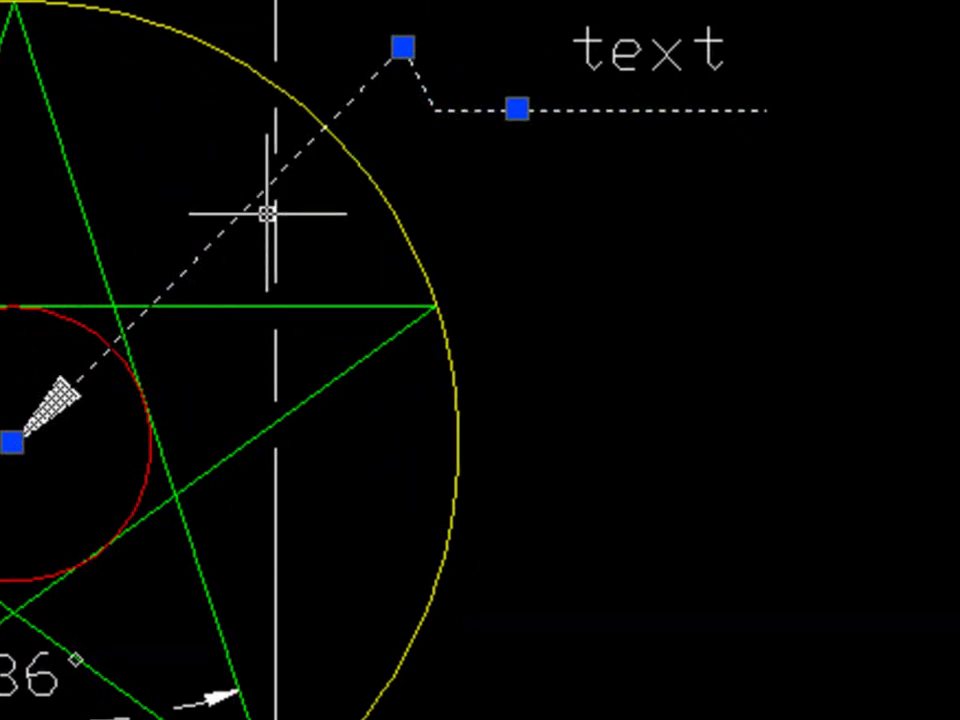
{"action": "left_click", "coordinate": [403, 45]}
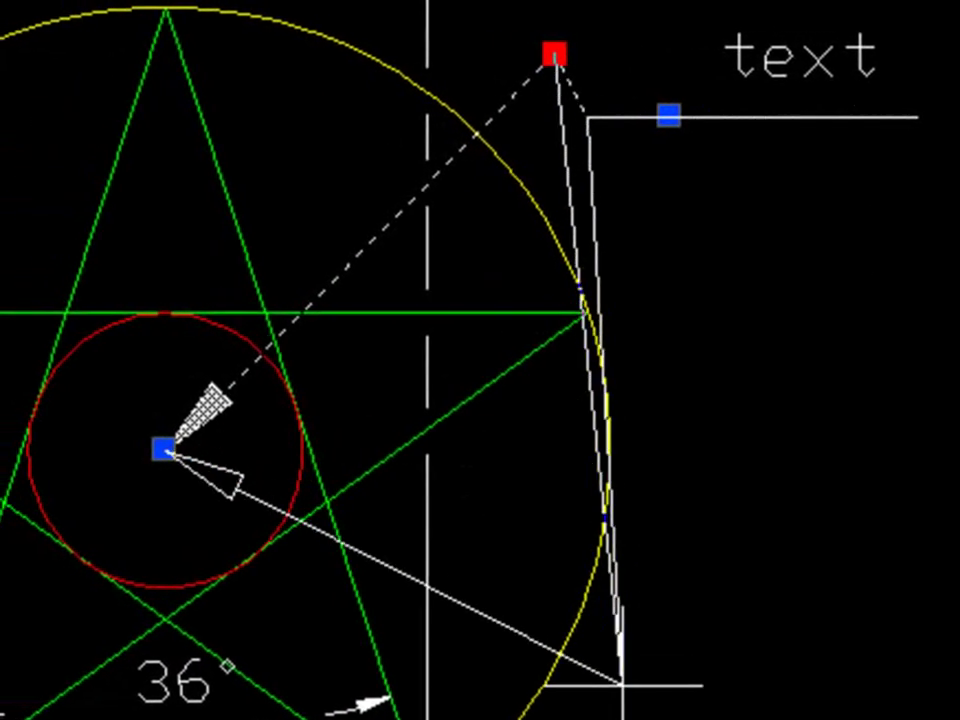
{"action": "left_click", "coordinate": [620, 685]}
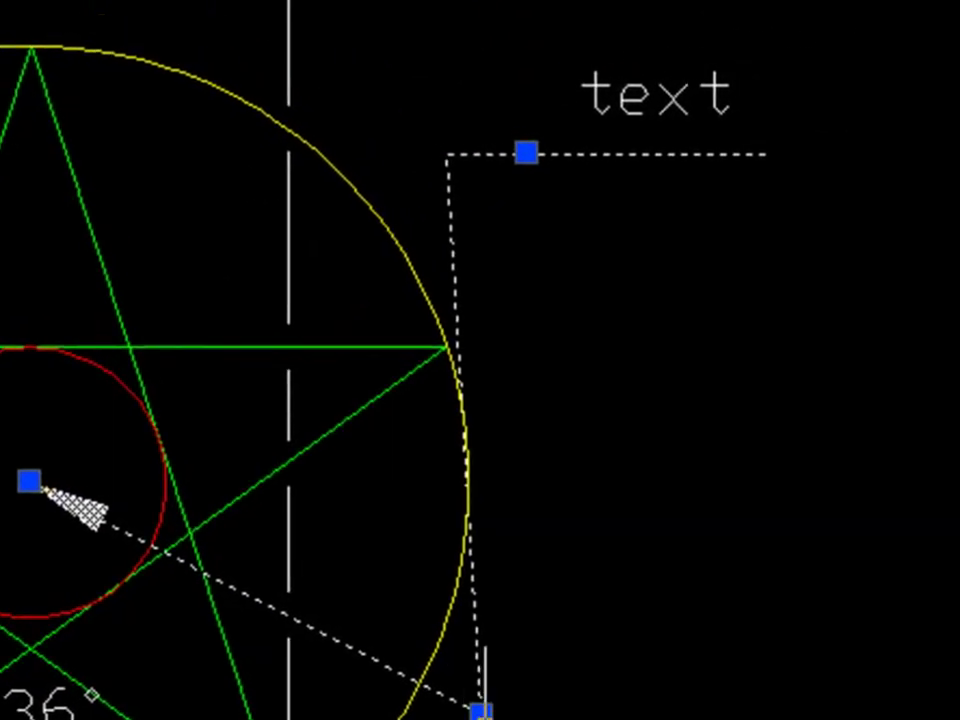
{"action": "left_click", "coordinate": [480, 712]}
{"action": "left_click", "coordinate": [448, 150]}
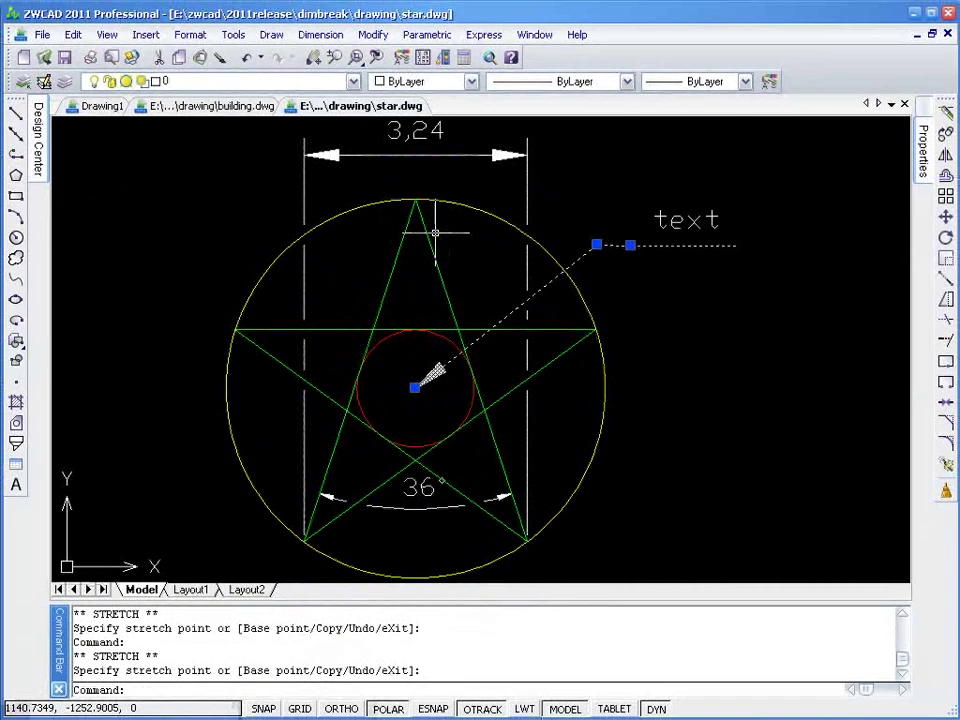
{"action": "type", "text": "dimbreak"}
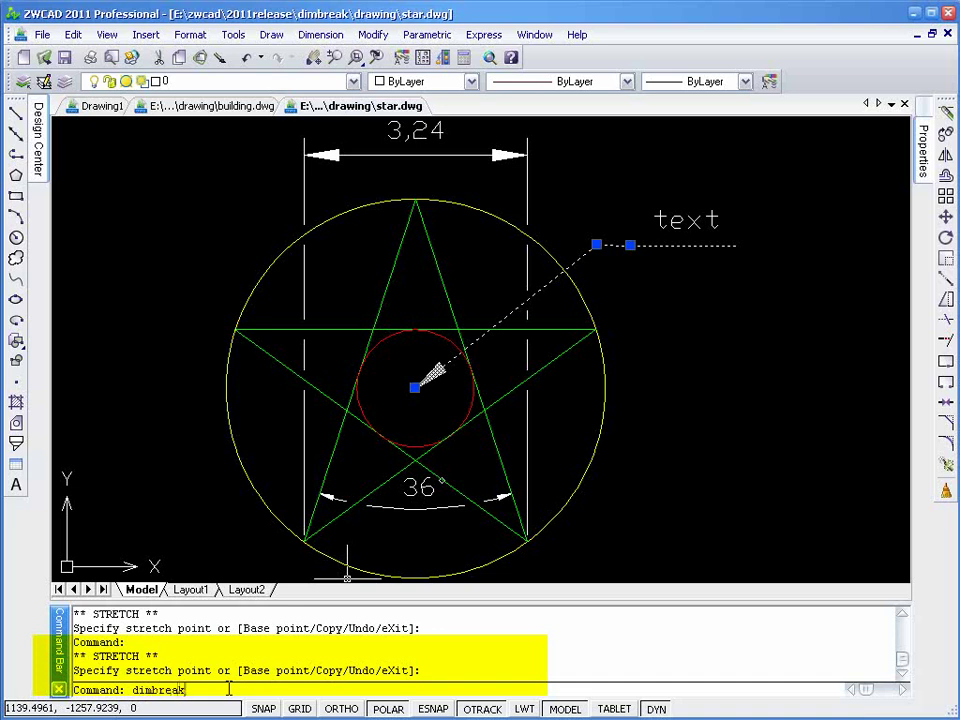
Use DIMBREAK Multiple with Remove to clear breaks from the 3,24 and 36° dimensions.
{"action": "key", "text": "Return"}
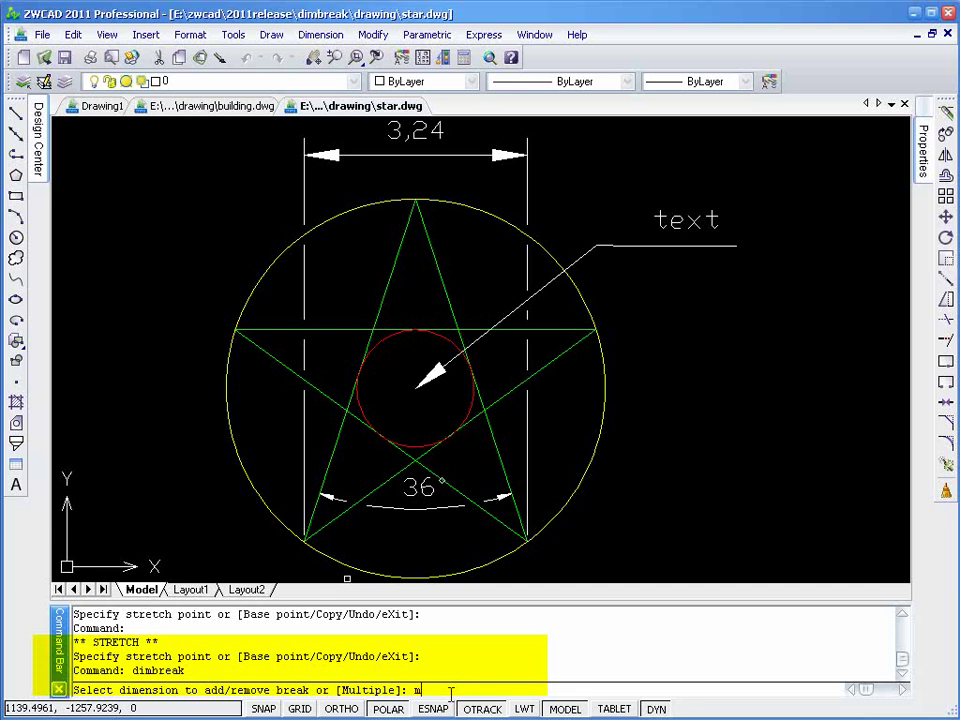
{"action": "key", "text": "Return"}
{"action": "left_click", "coordinate": [456, 155]}
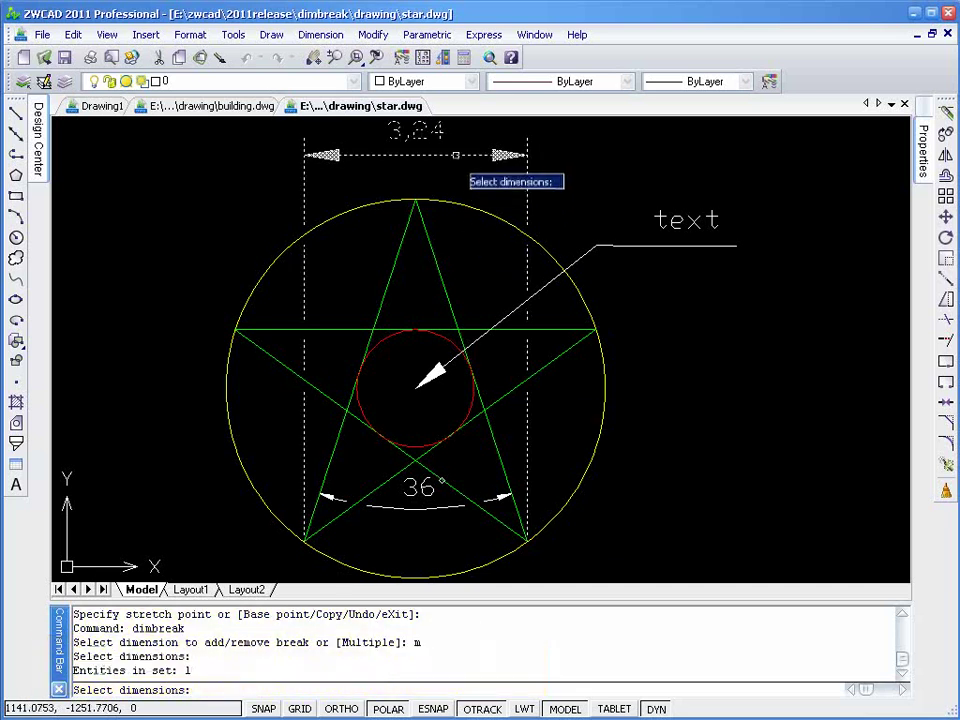
{"action": "left_click", "coordinate": [431, 506]}
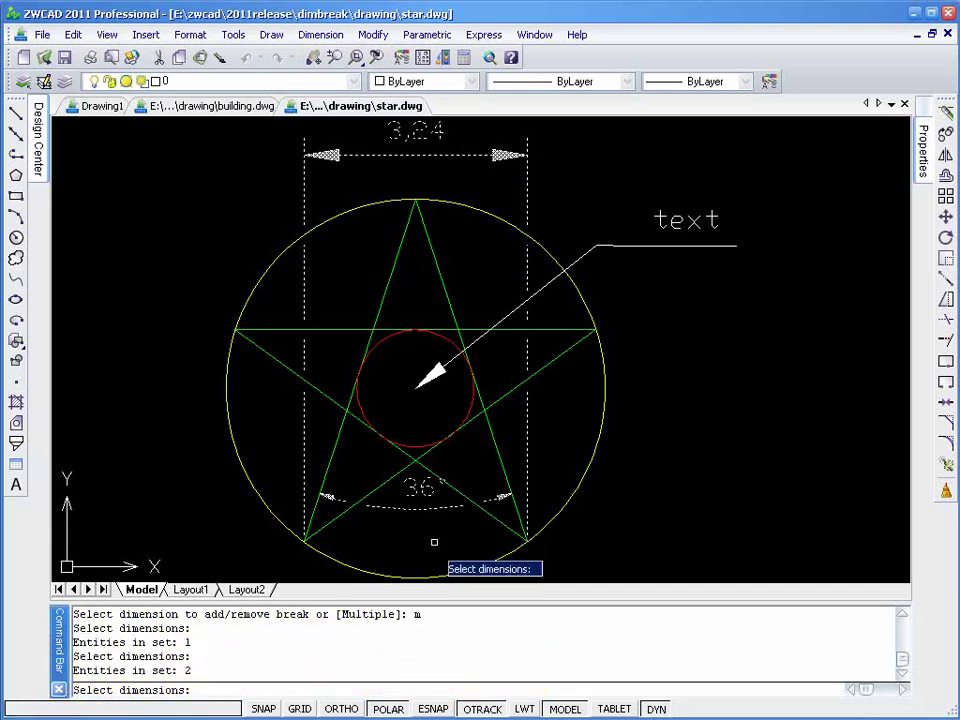
{"action": "key", "text": "Return"}
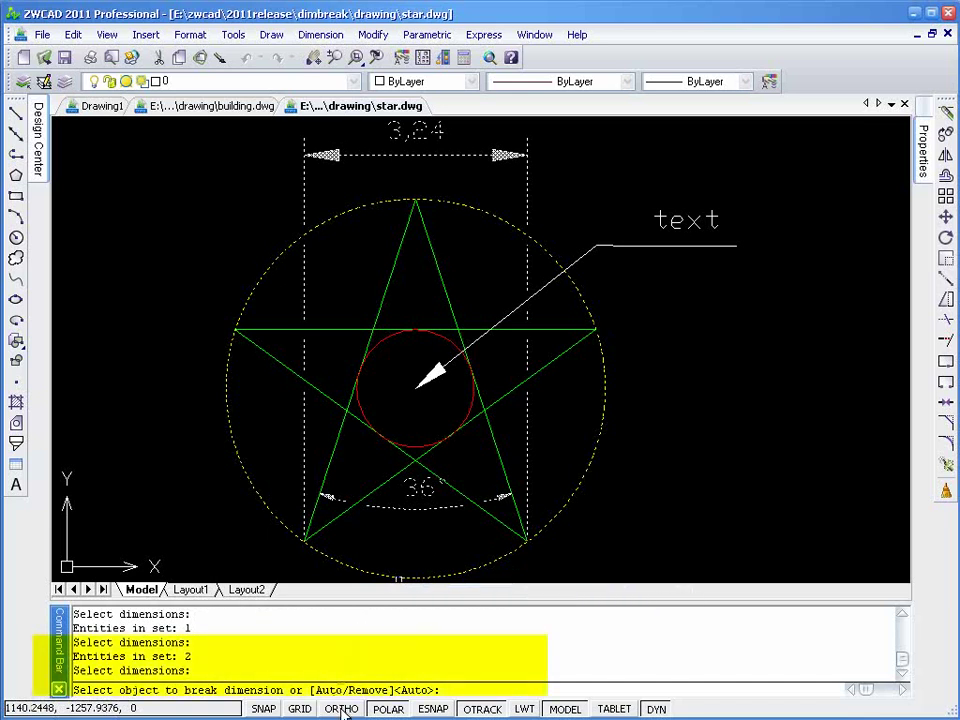
{"action": "type", "text": "r"}
{"action": "key", "text": "Return"}
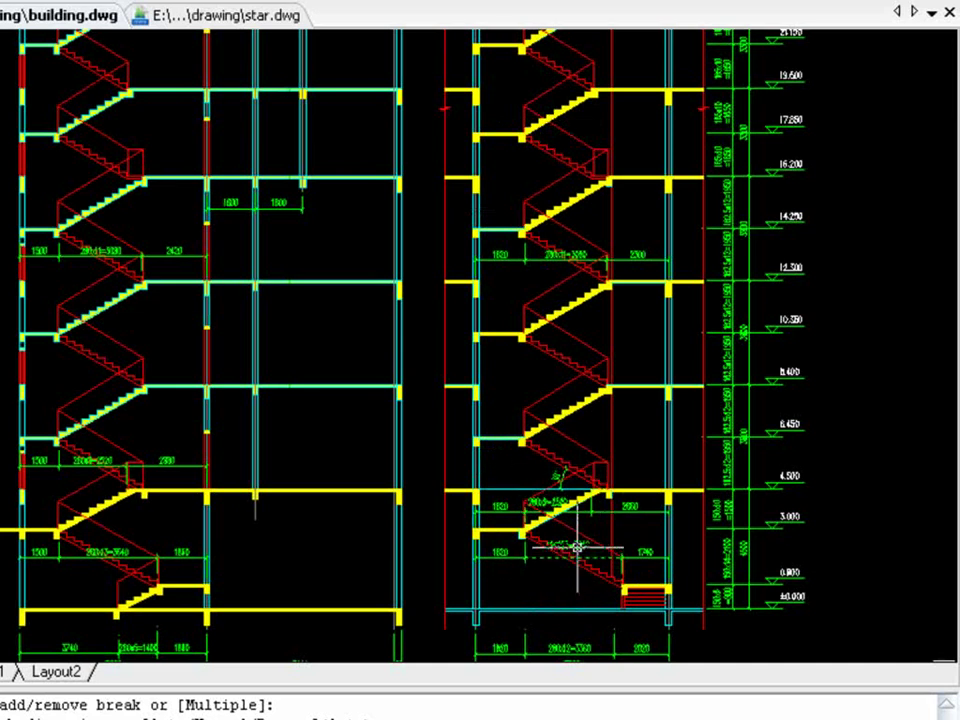
Auto-break the 280X13=3640 and 30° dimensions together in a Multiple DIMBREAK run.
{"action": "scroll", "coordinate": [577, 547], "scroll_direction": "up", "scroll_amount": 5}
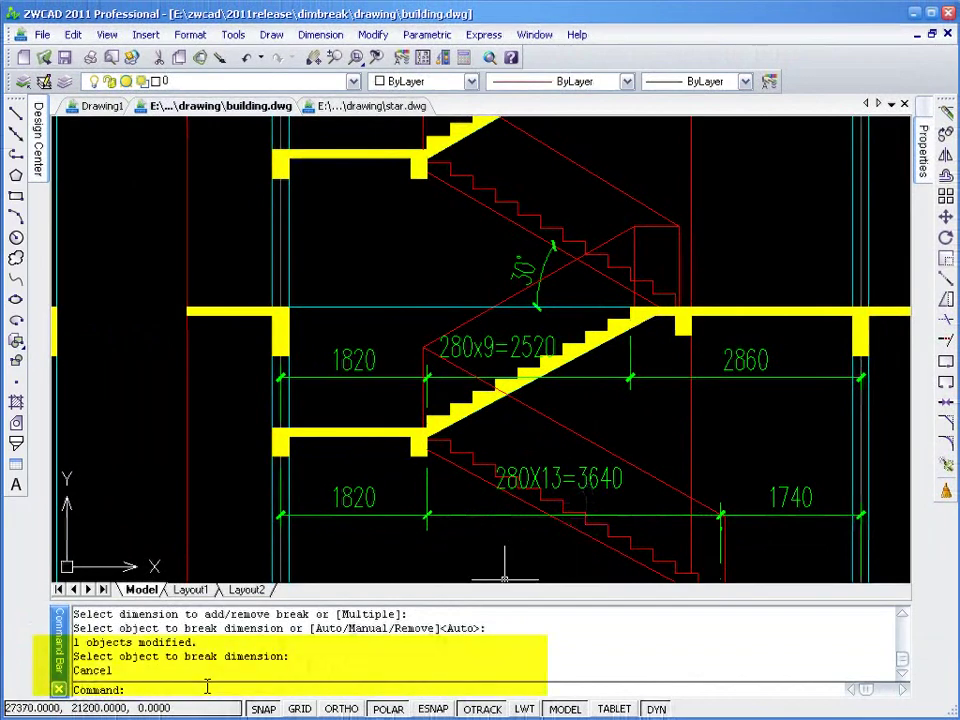
{"action": "type", "text": "mbreak"}
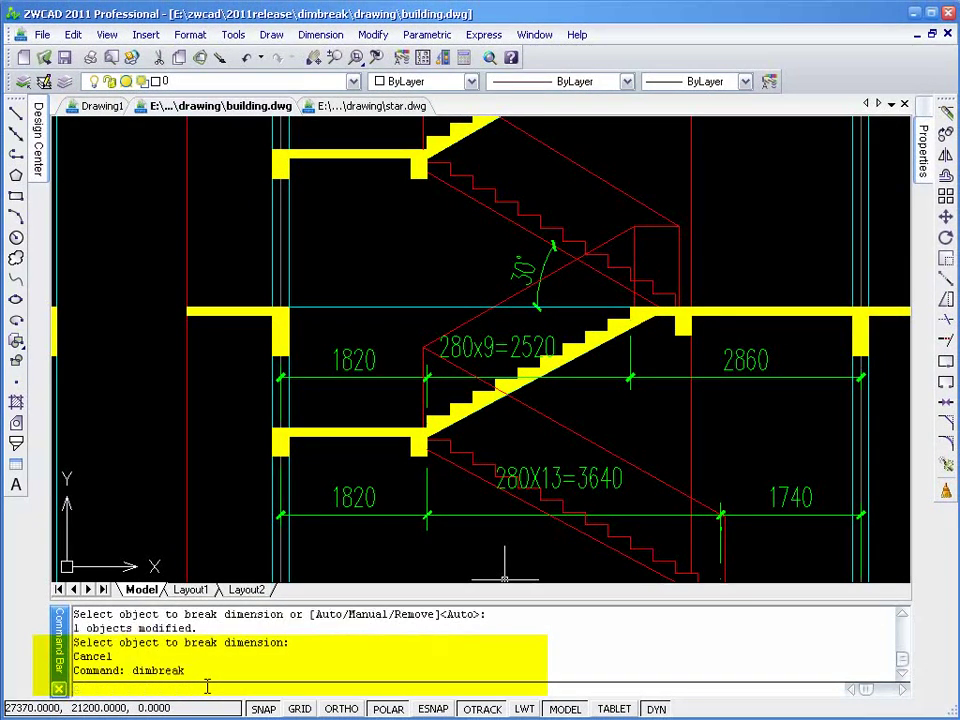
{"action": "key", "text": "Return"}
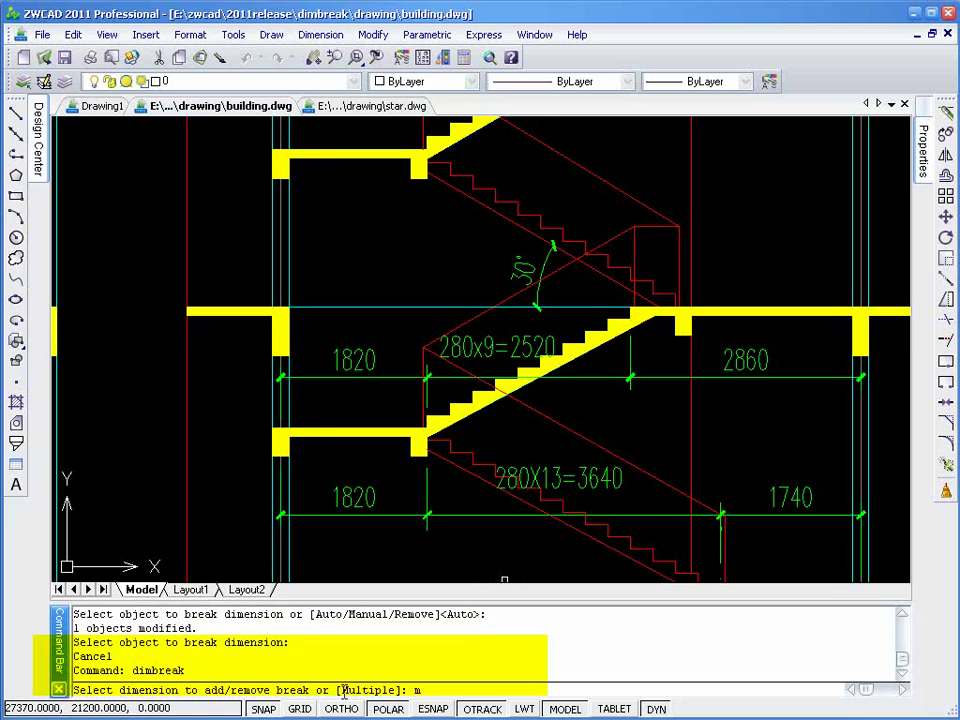
{"action": "key", "text": "Return"}
{"action": "left_click", "coordinate": [611, 514]}
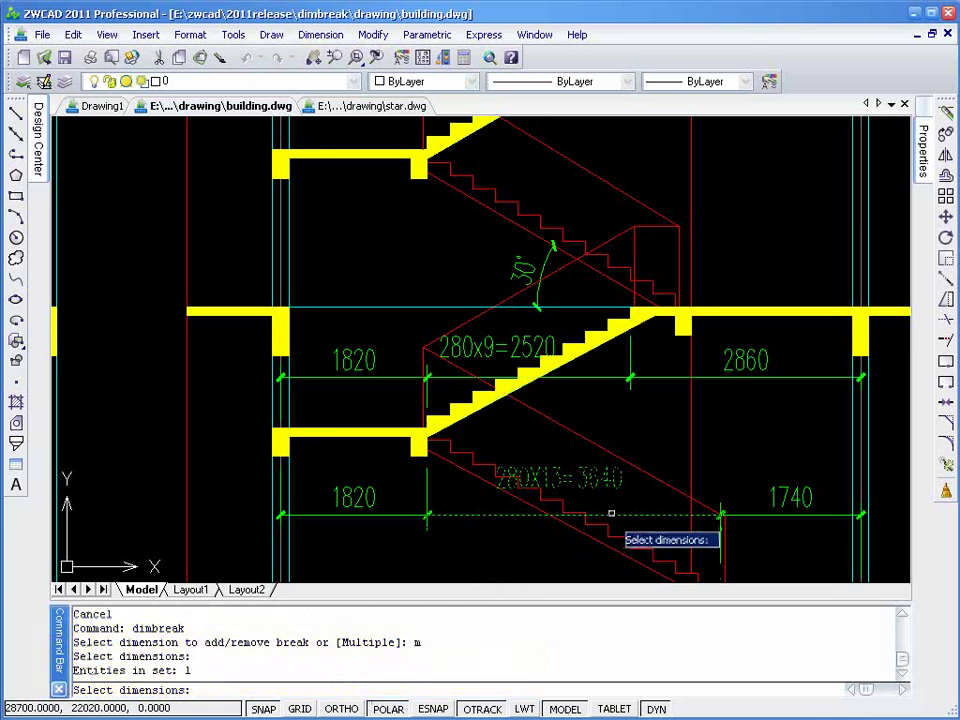
{"action": "left_click", "coordinate": [545, 264]}
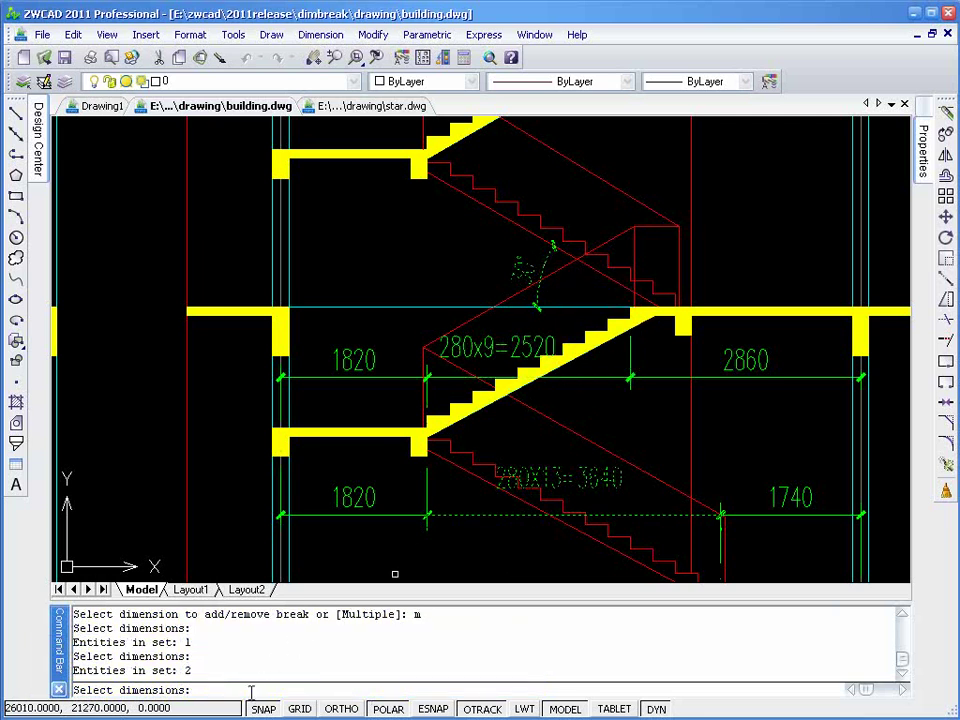
{"action": "key", "text": "Return"}
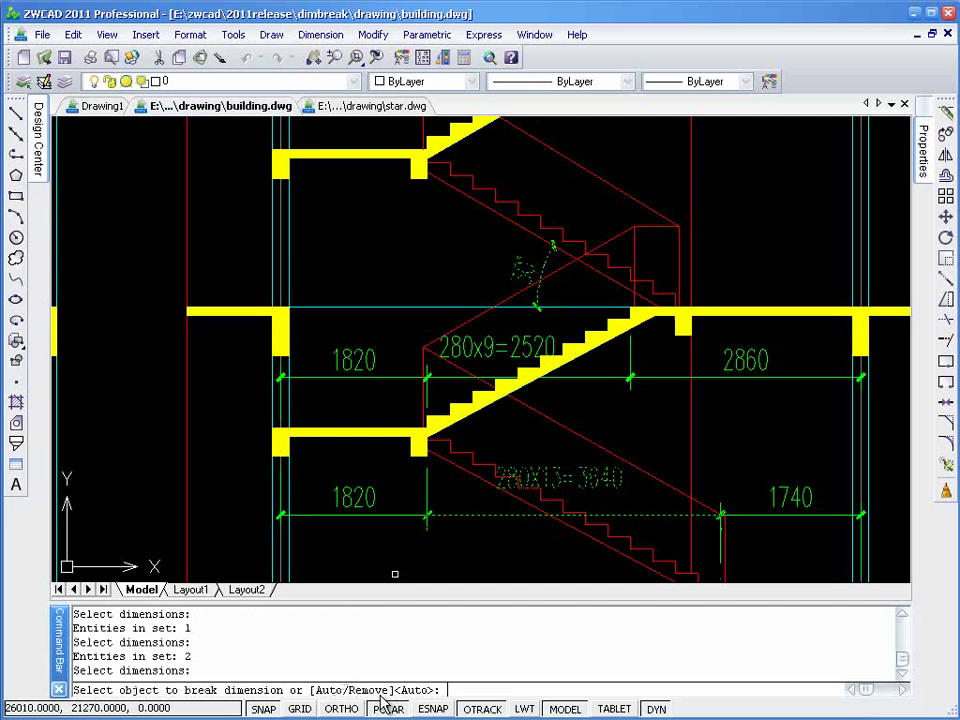
{"action": "key", "text": "Return"}
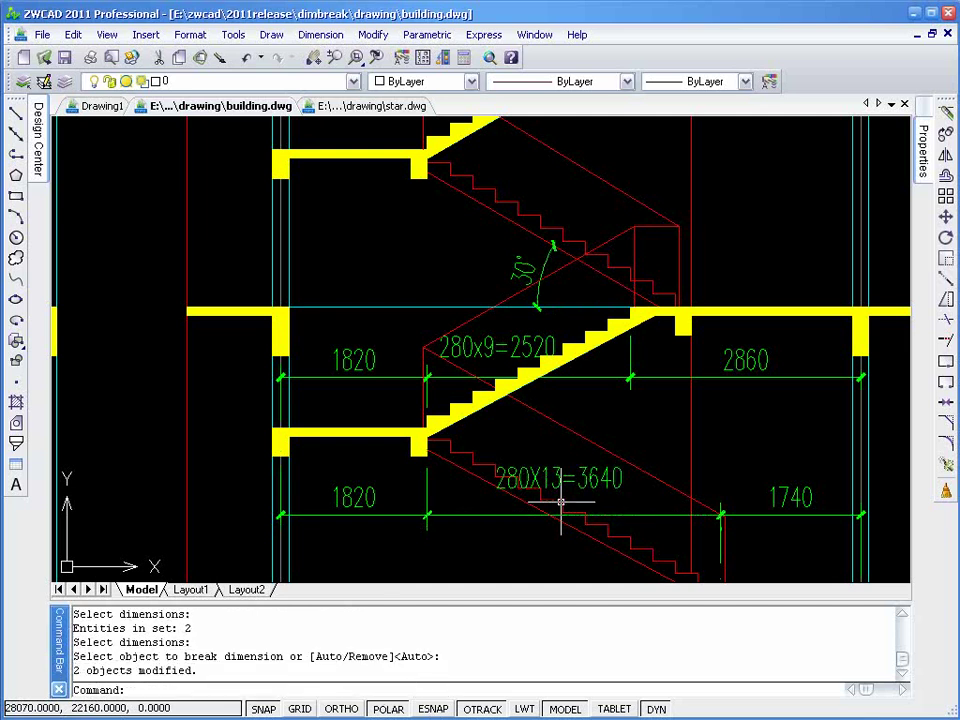
{"action": "scroll", "coordinate": [570, 520], "scroll_direction": "up", "scroll_amount": 3}
{"action": "scroll", "coordinate": [577, 527], "scroll_direction": "up", "scroll_amount": 2}
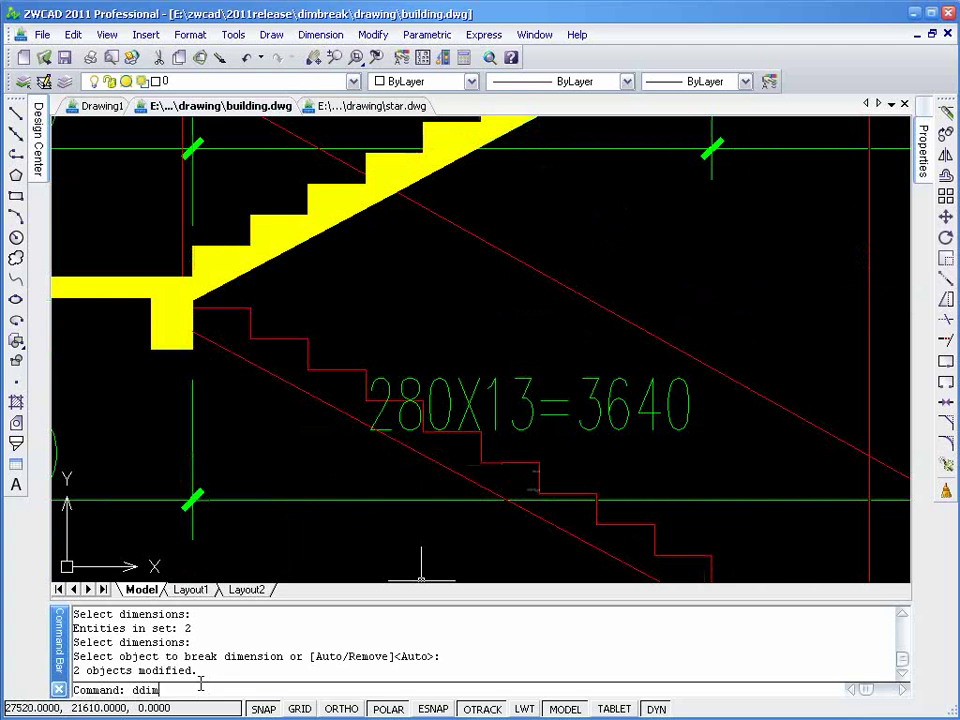
Change the D100 dimension style's break size from 20 to 100.
{"action": "key", "text": "Return"}
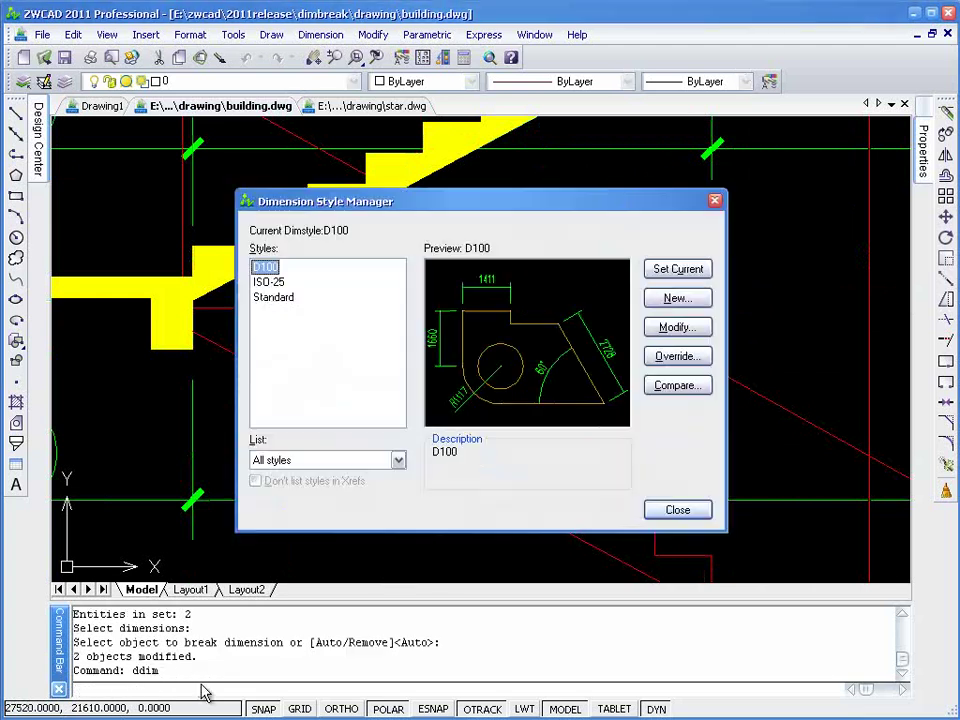
{"action": "left_click", "coordinate": [690, 332]}
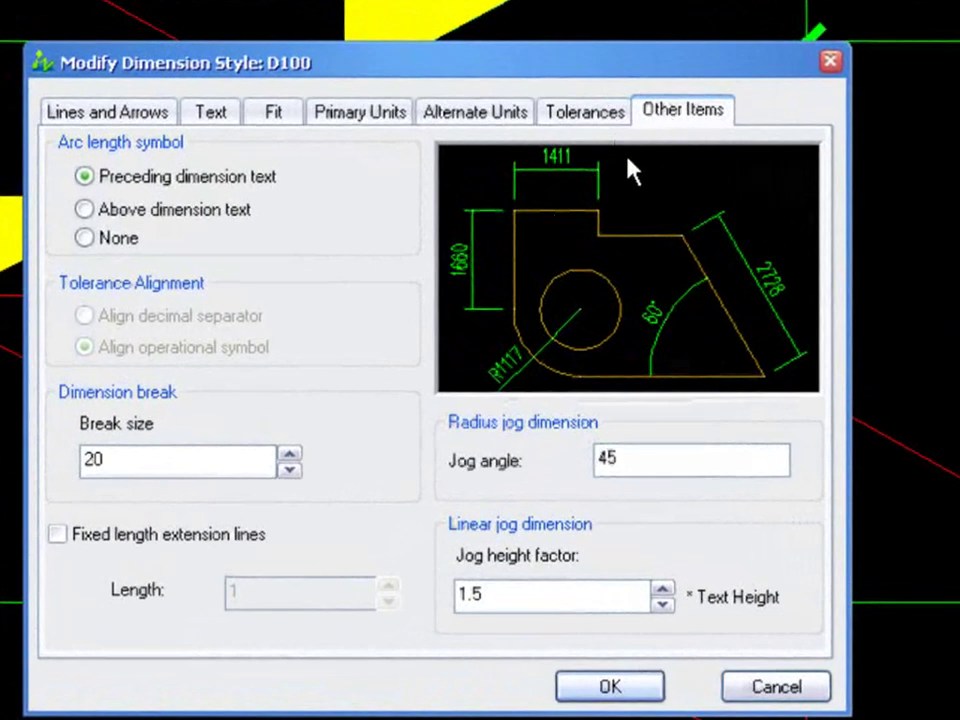
{"action": "double_click", "coordinate": [93, 460]}
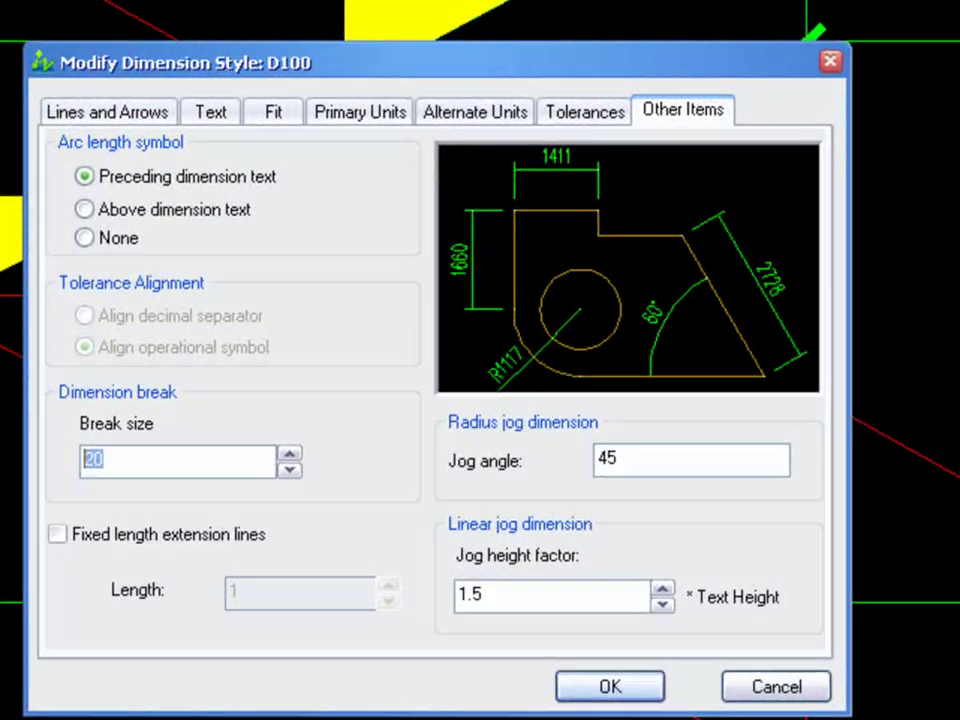
{"action": "left_click", "coordinate": [617, 690]}
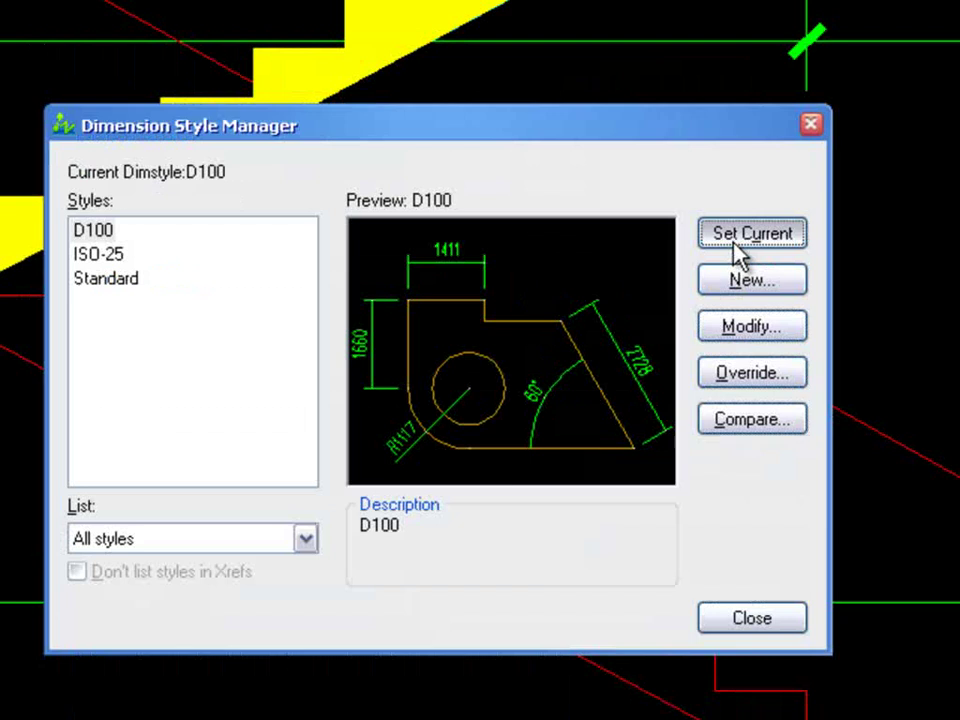
{"action": "left_click", "coordinate": [797, 626]}
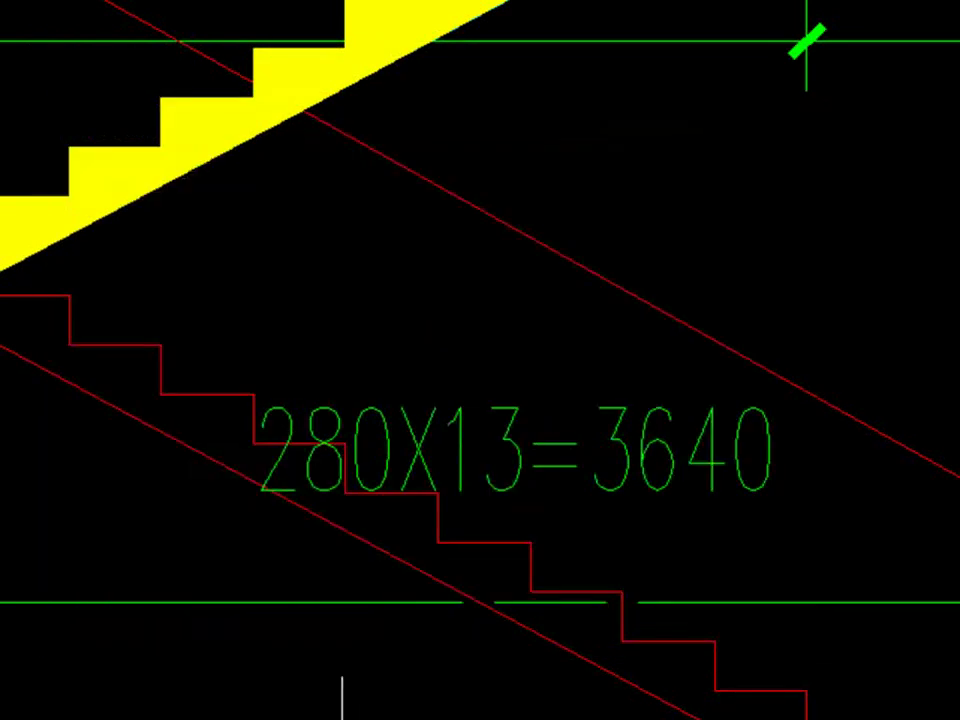
{"action": "scroll", "coordinate": [510, 615], "scroll_direction": "down", "scroll_amount": 2}
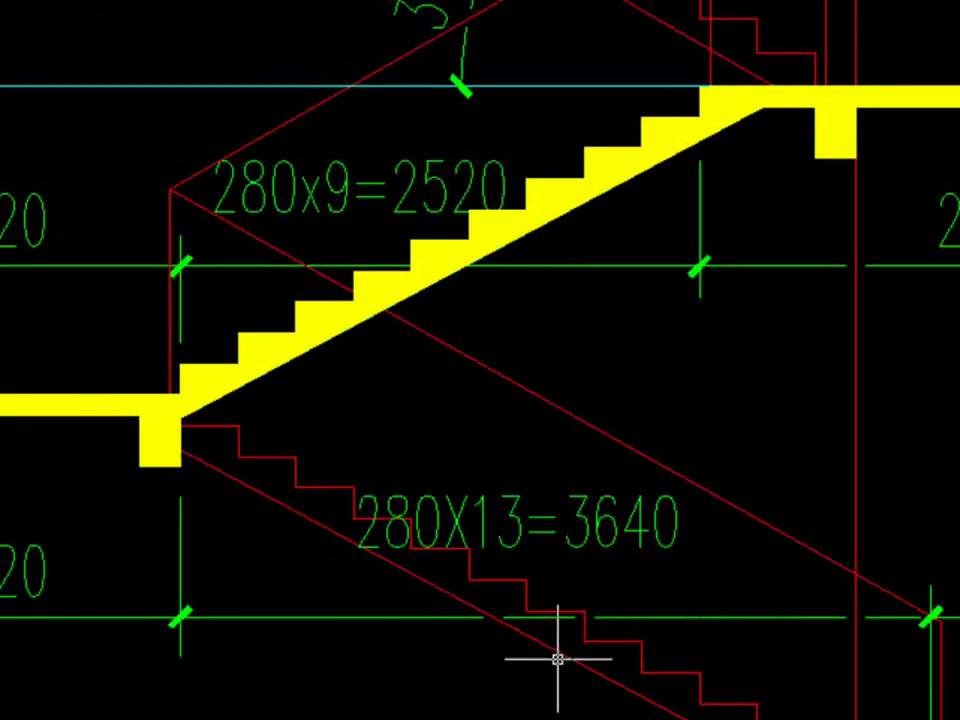
{"action": "scroll", "coordinate": [579, 654], "scroll_direction": "down", "scroll_amount": 2}
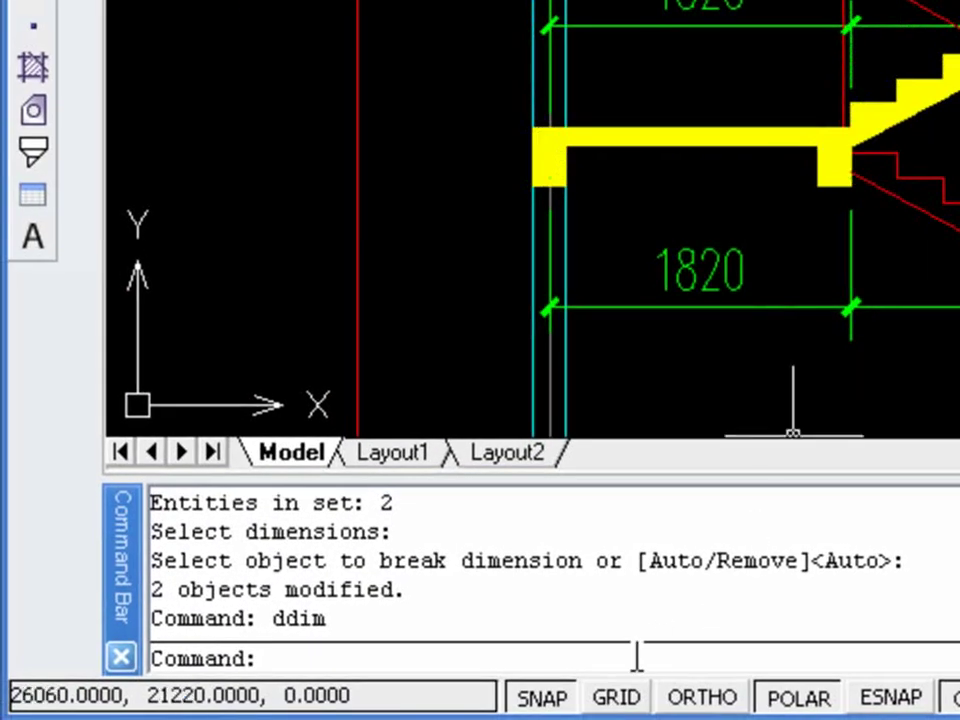
Manually break the 280x9=2520 dimension line between two points at the stair crossing.
{"action": "type", "text": "mbreak"}
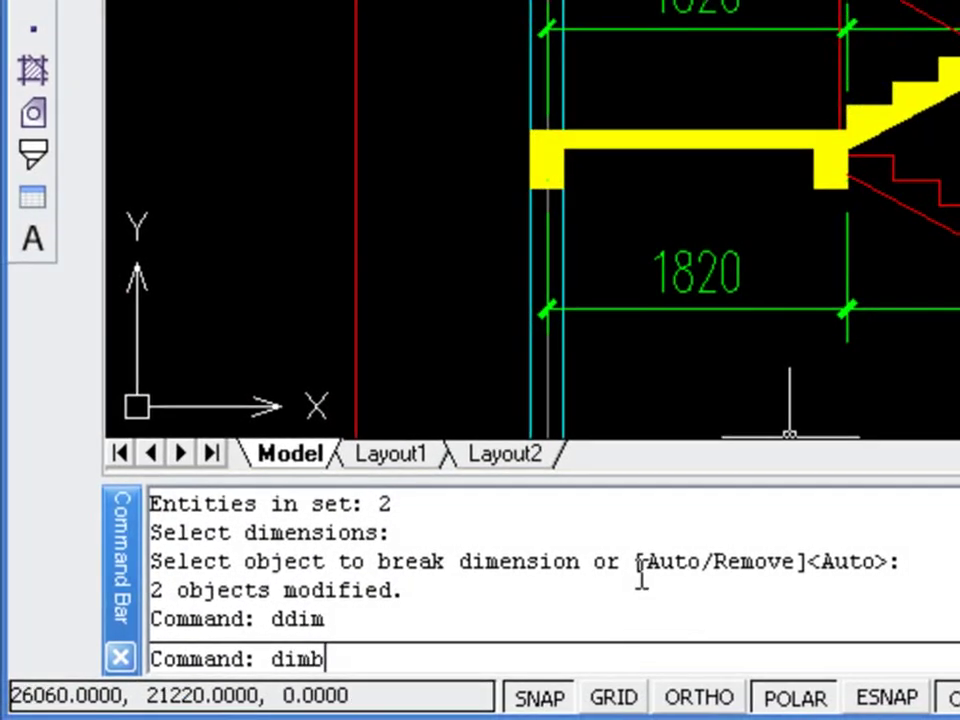
{"action": "key", "text": "Return"}
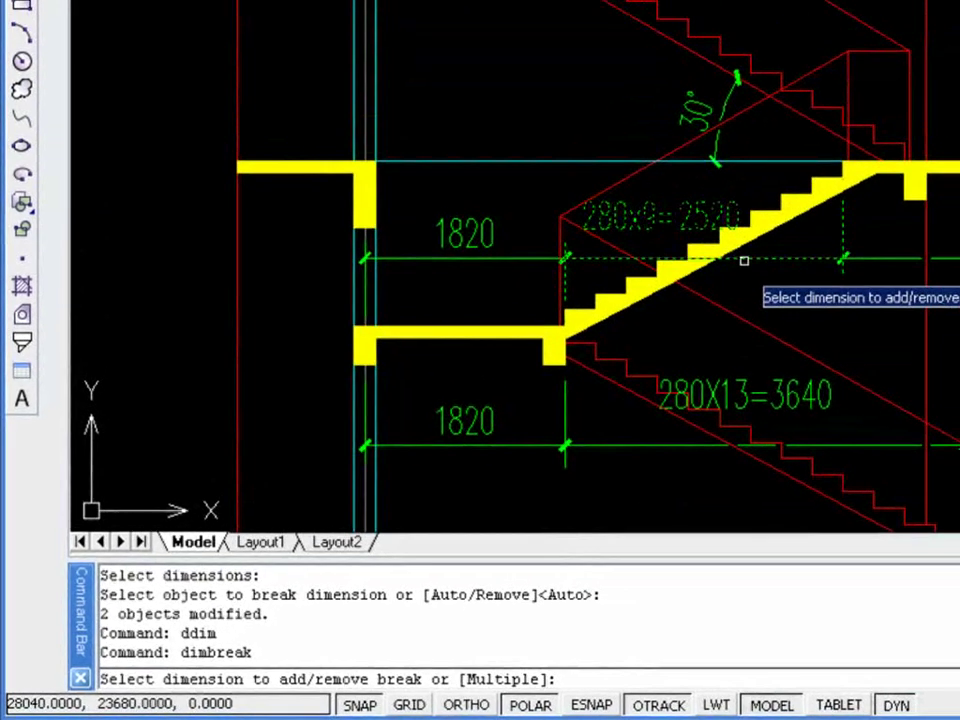
{"action": "left_click", "coordinate": [741, 262]}
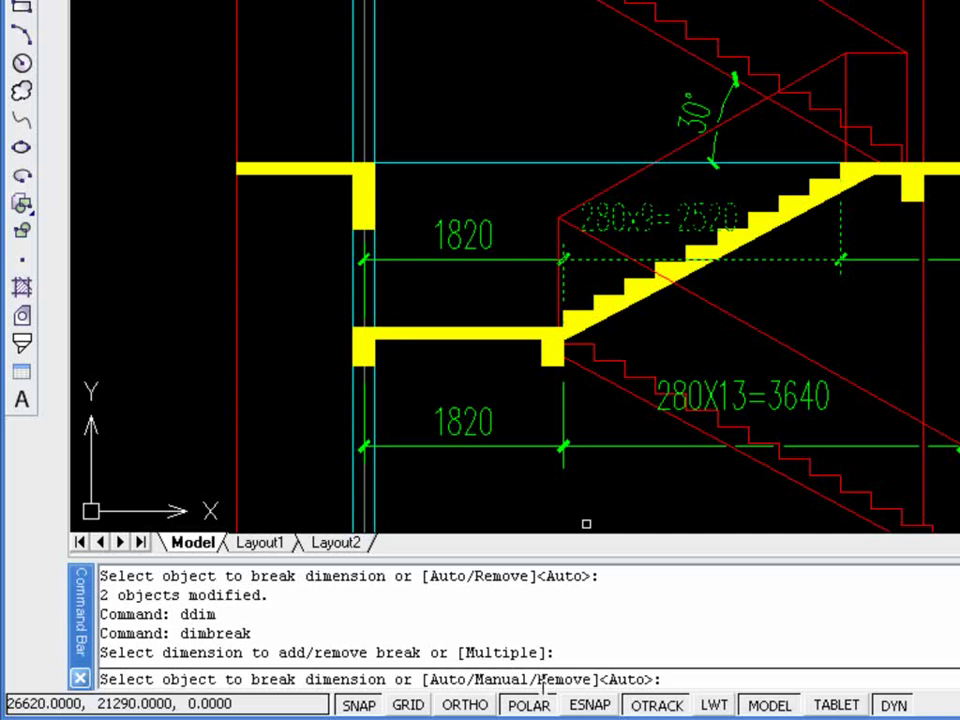
{"action": "type", "text": "m"}
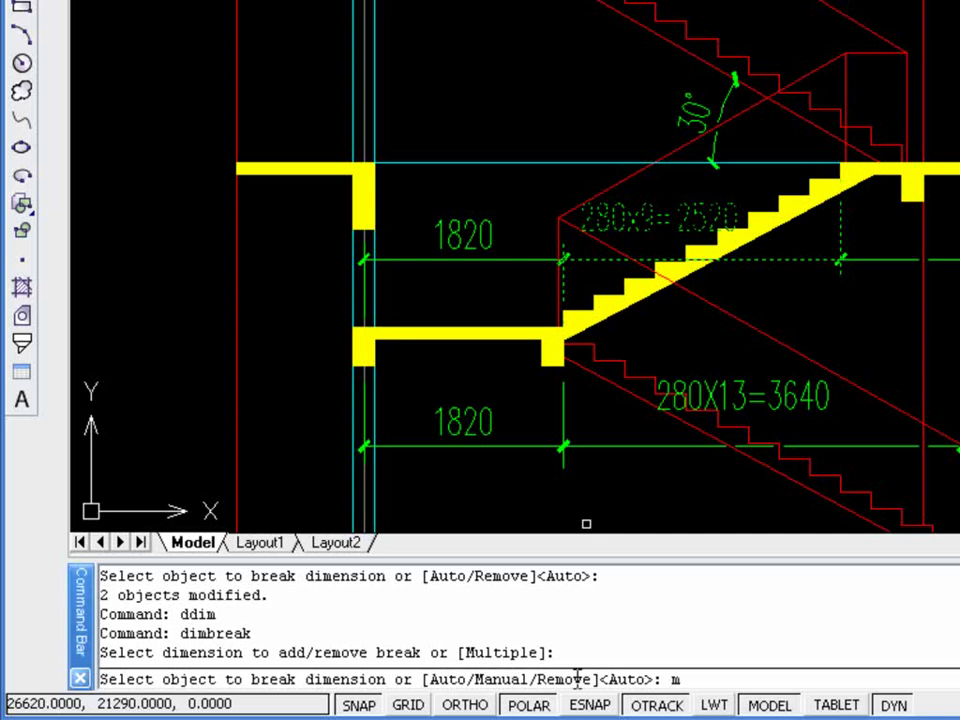
{"action": "key", "text": "Return"}
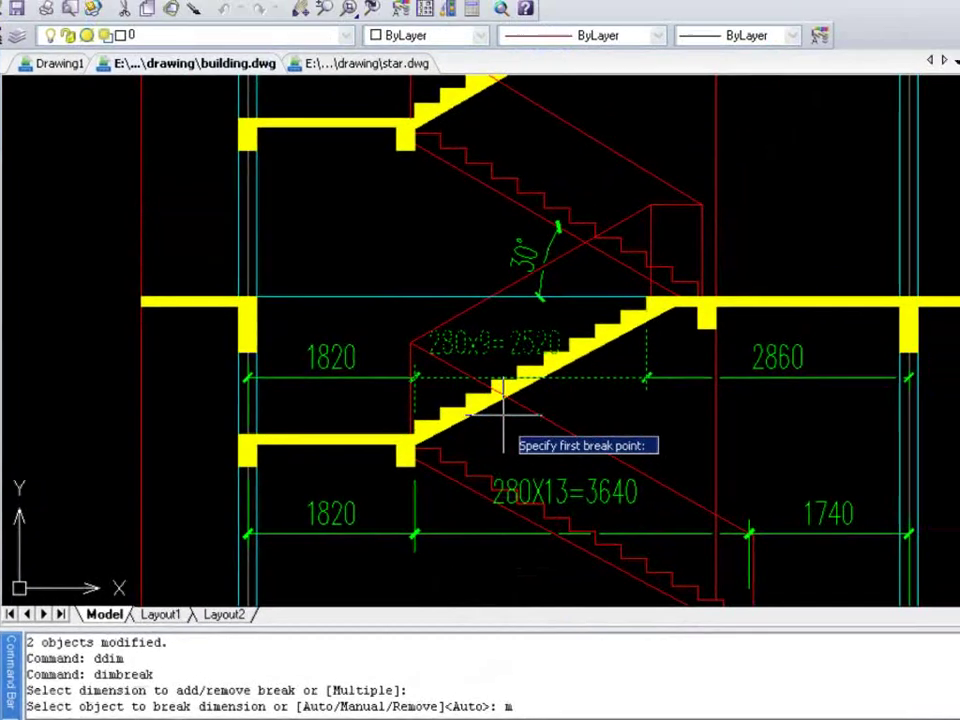
{"action": "scroll", "coordinate": [680, 265], "scroll_direction": "up", "scroll_amount": 5}
{"action": "left_click", "coordinate": [530, 336]}
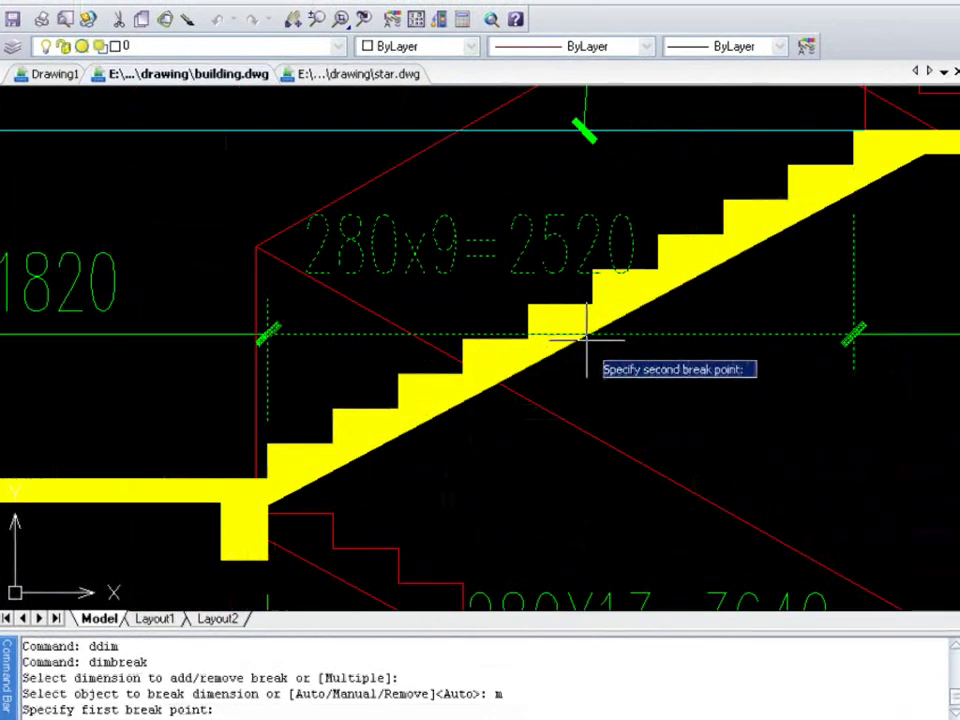
{"action": "left_click", "coordinate": [606, 340]}
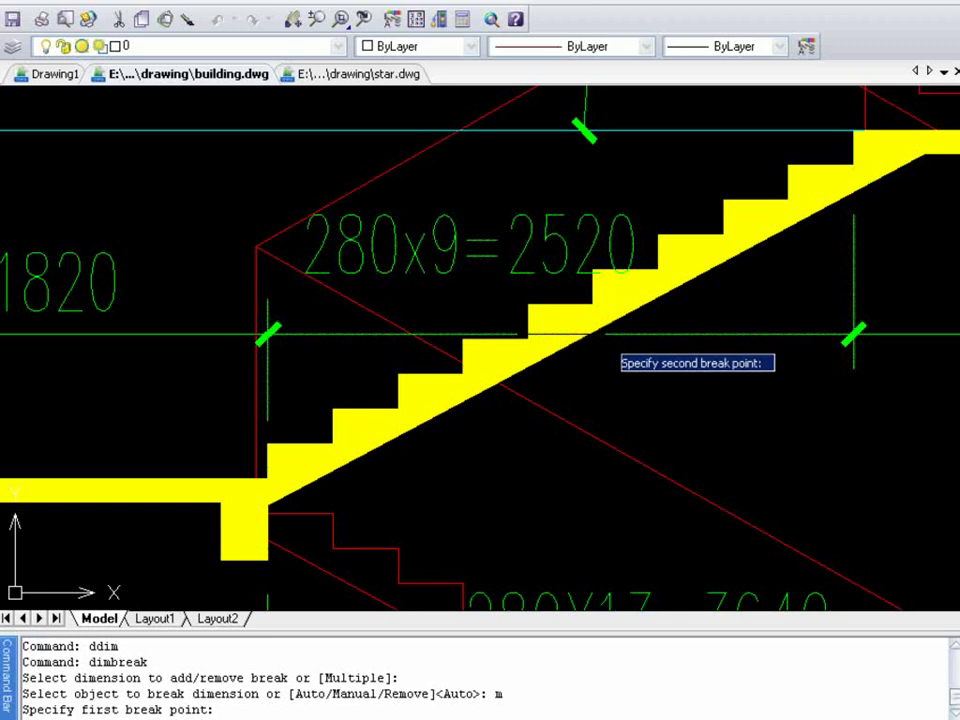
{"action": "scroll", "coordinate": [604, 354], "scroll_direction": "down", "scroll_amount": 2}
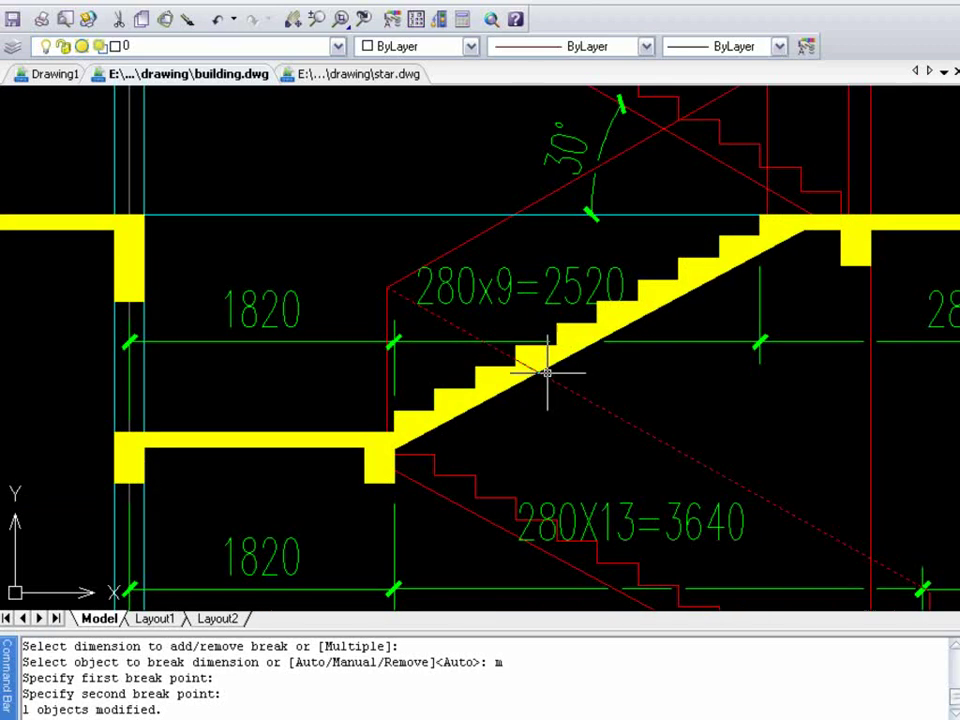
{"action": "scroll", "coordinate": [565, 390], "scroll_direction": "down", "scroll_amount": 2}
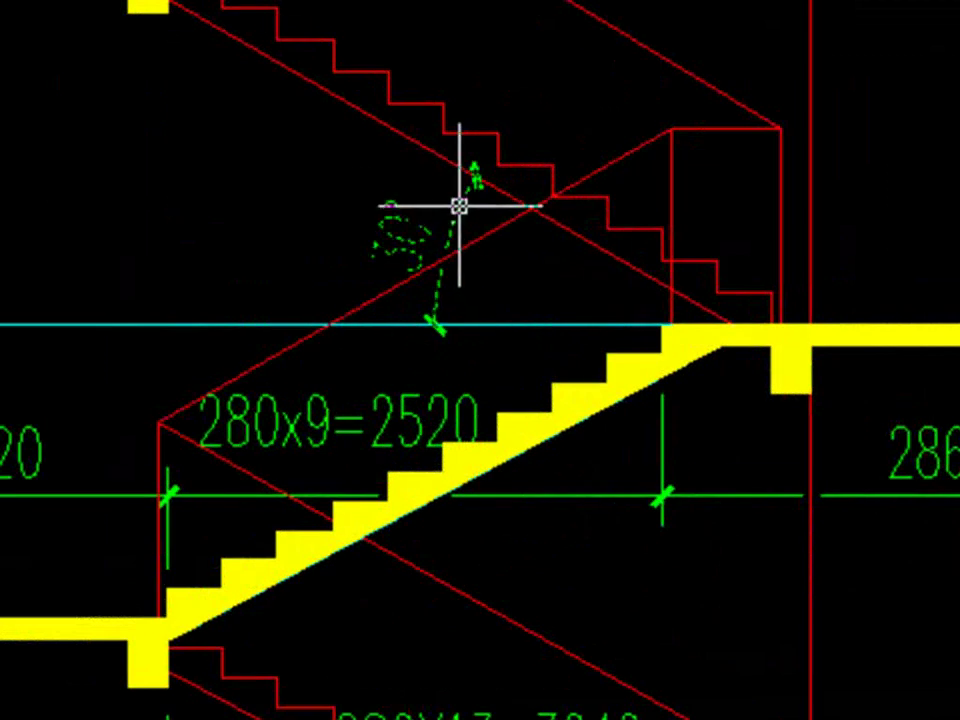
Grip-stretch the 30° angular dimension so its arc and text sit between the stair lines.
{"action": "left_click", "coordinate": [463, 212]}
{"action": "left_click", "coordinate": [454, 221]}
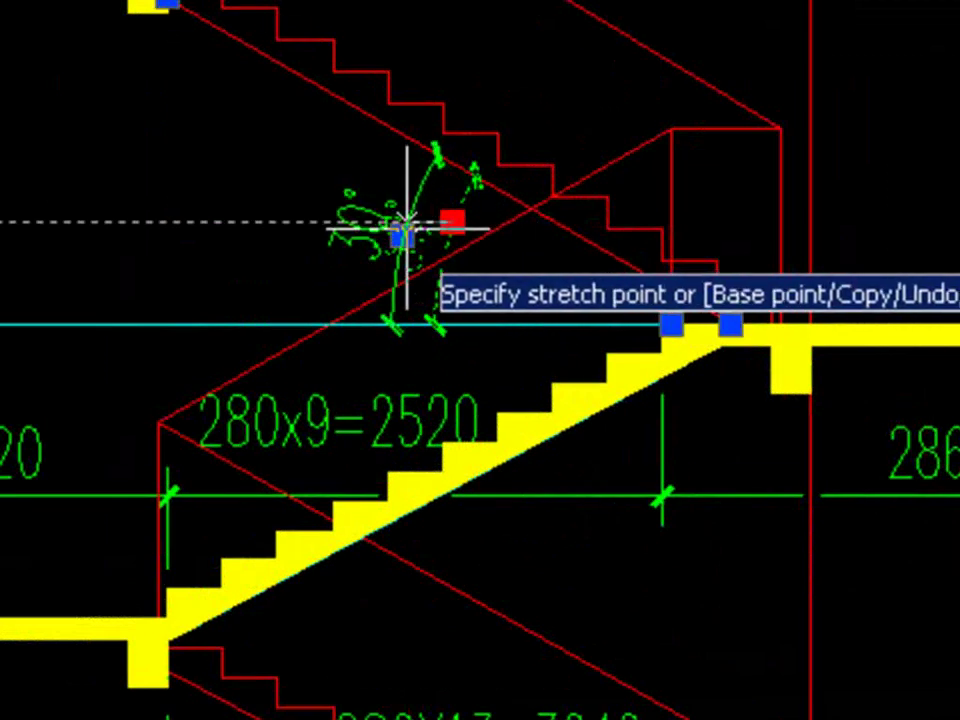
{"action": "left_click", "coordinate": [407, 222]}
{"action": "scroll", "coordinate": [429, 320], "scroll_direction": "up", "scroll_amount": 2}
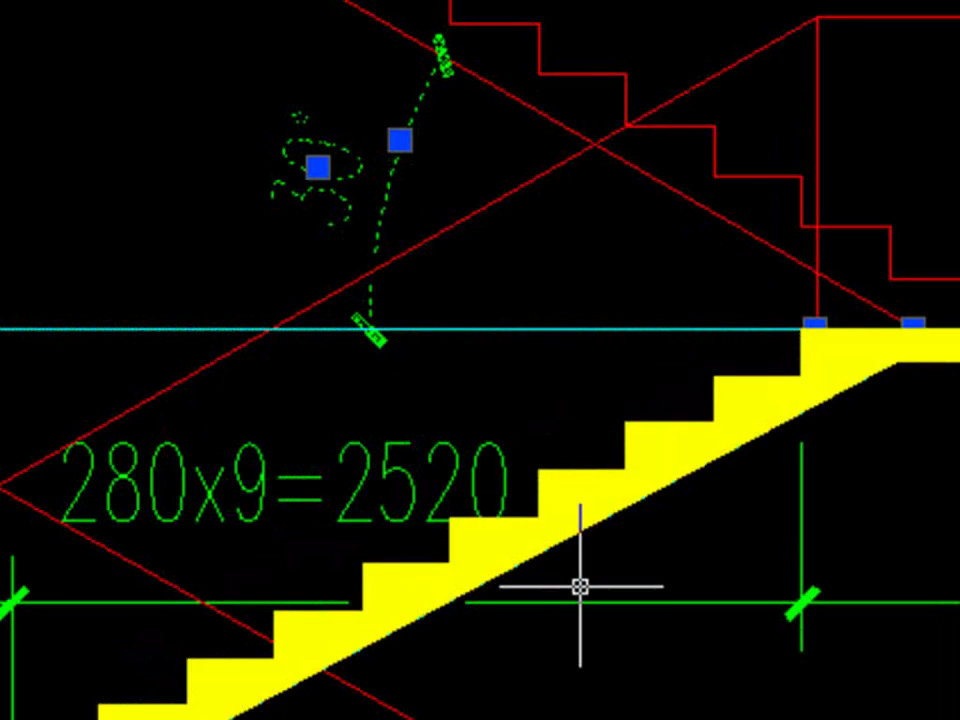
{"action": "key", "text": "Escape"}
{"action": "scroll", "coordinate": [581, 589], "scroll_direction": "down", "scroll_amount": 2}
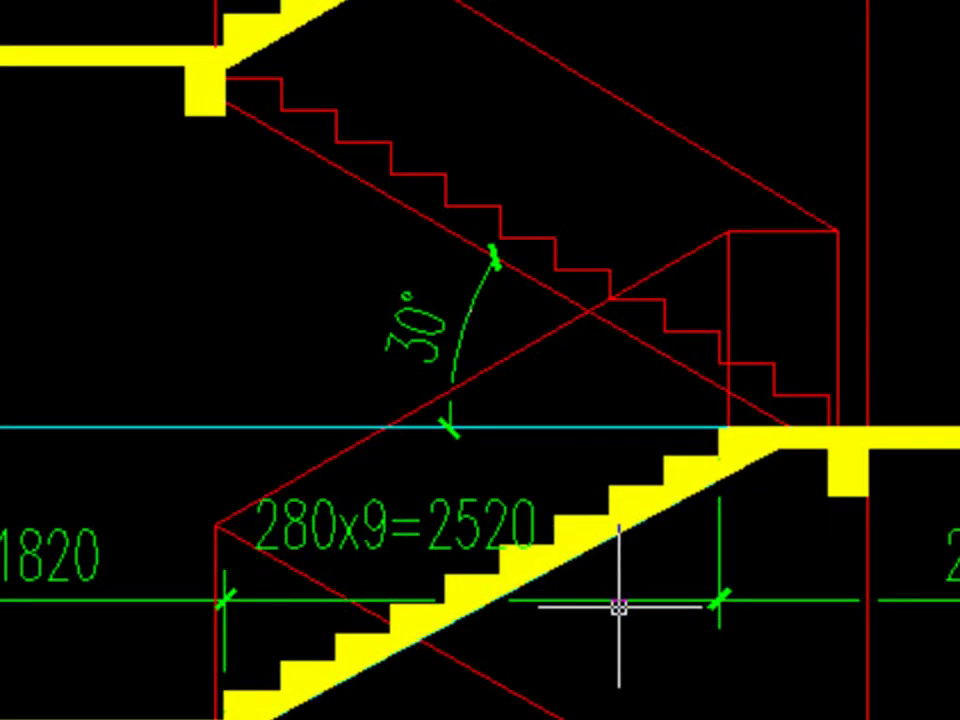